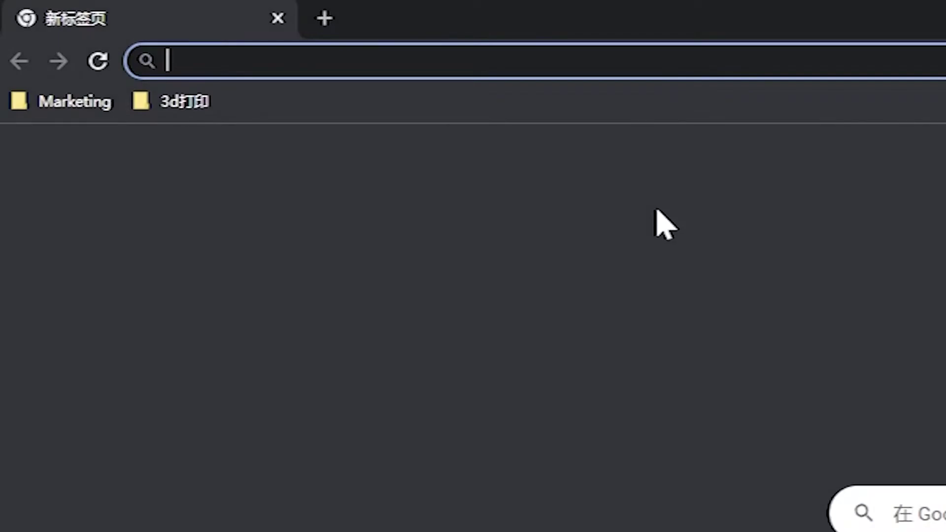
- Open the Voxeldance Tango product page and go to its download sign-up form
{"action": "type", "text": "vox"}
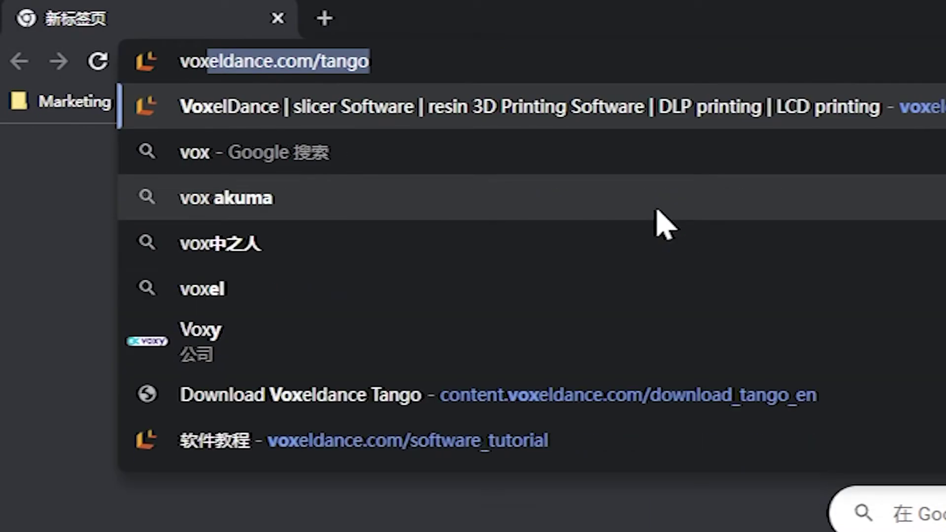
{"action": "key", "text": "Return"}
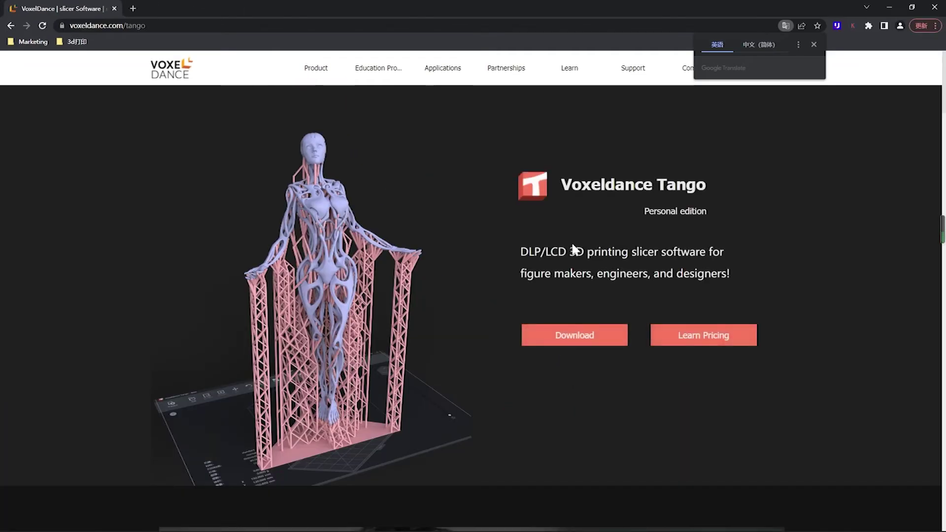
{"action": "left_click", "coordinate": [577, 339]}
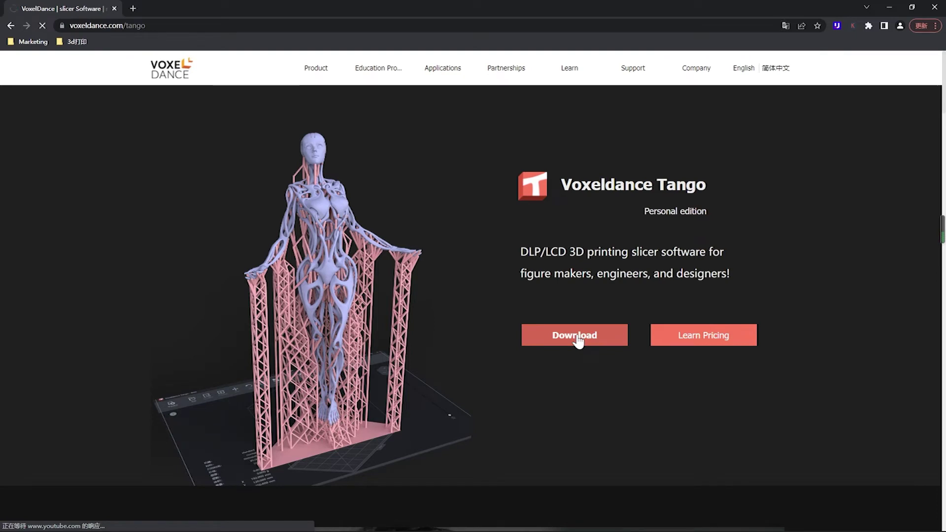
- Fill in the e-mail and first name from saved suggestions and submit the sign-up
{"action": "scroll", "coordinate": [577, 339], "scroll_direction": "down", "scroll_amount": 2}
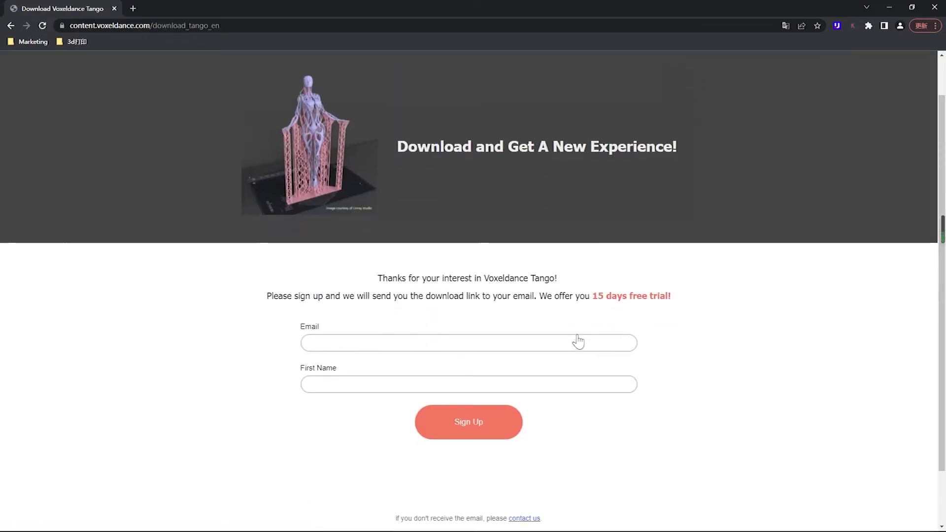
{"action": "left_click", "coordinate": [552, 292]}
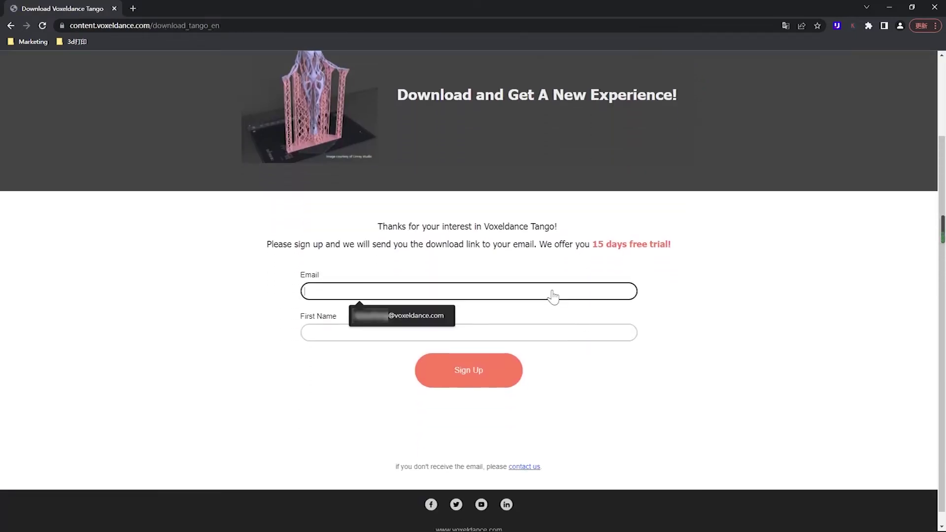
{"action": "left_click", "coordinate": [409, 316]}
{"action": "left_click", "coordinate": [409, 333]}
{"action": "left_click", "coordinate": [364, 353]}
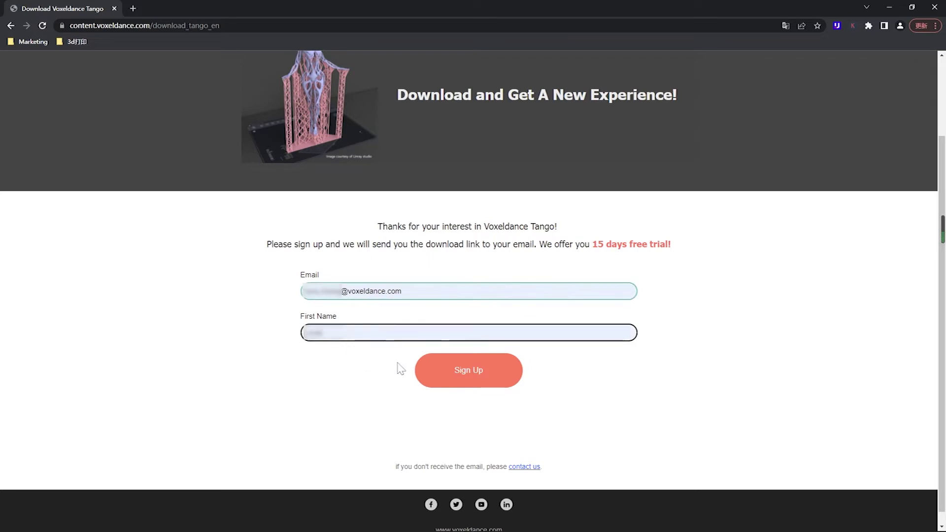
{"action": "left_click", "coordinate": [458, 375]}
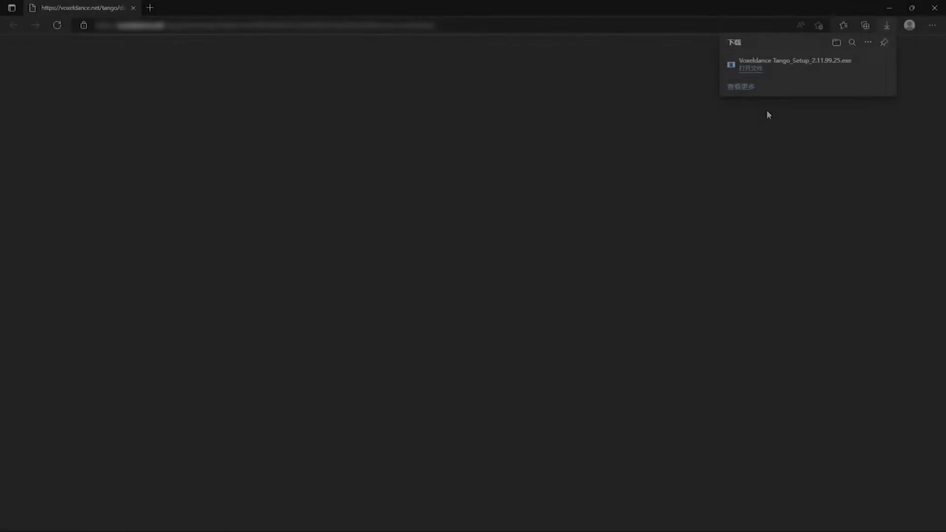
- Set the installer language to English
{"action": "left_click", "coordinate": [746, 72]}
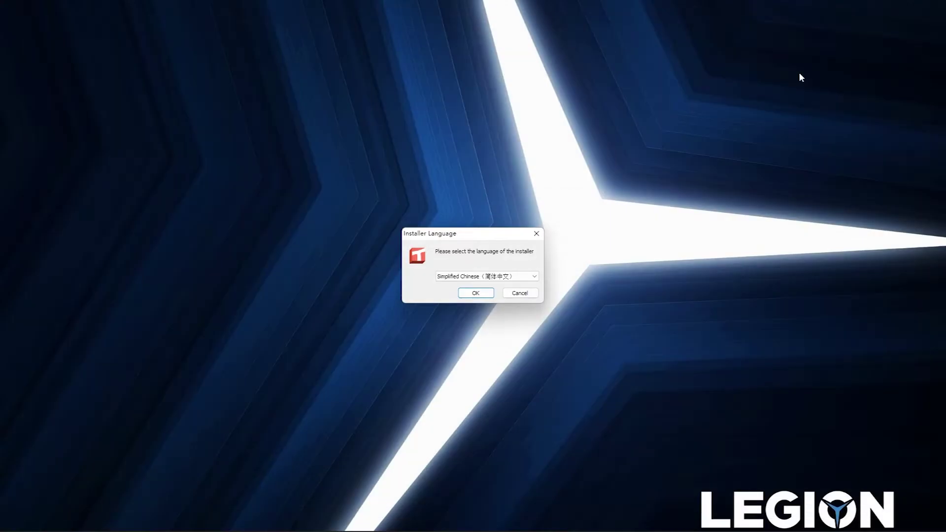
{"action": "left_click", "coordinate": [502, 275]}
{"action": "left_click", "coordinate": [492, 292]}
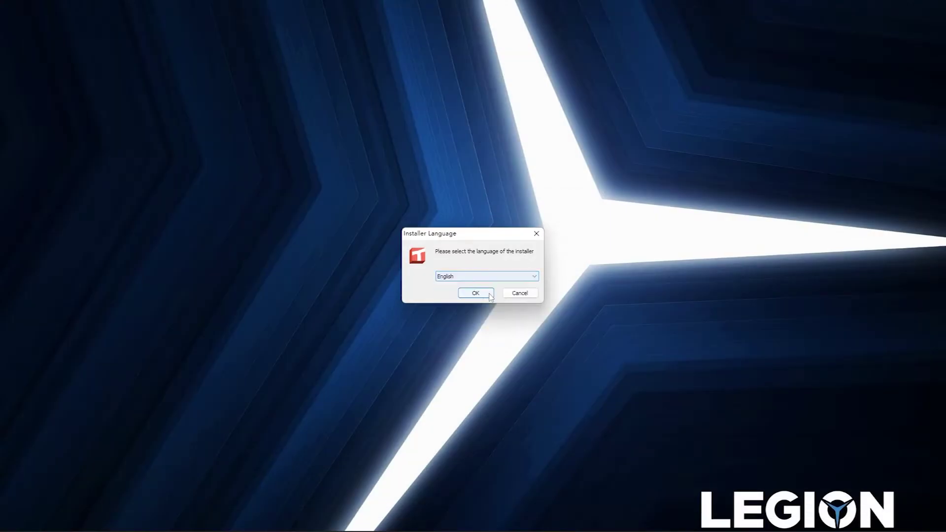
- Accept the licence and install Tango 2.11.99.25 for the current user with default components and folder
{"action": "left_click", "coordinate": [484, 292]}
{"action": "left_click", "coordinate": [528, 349]}
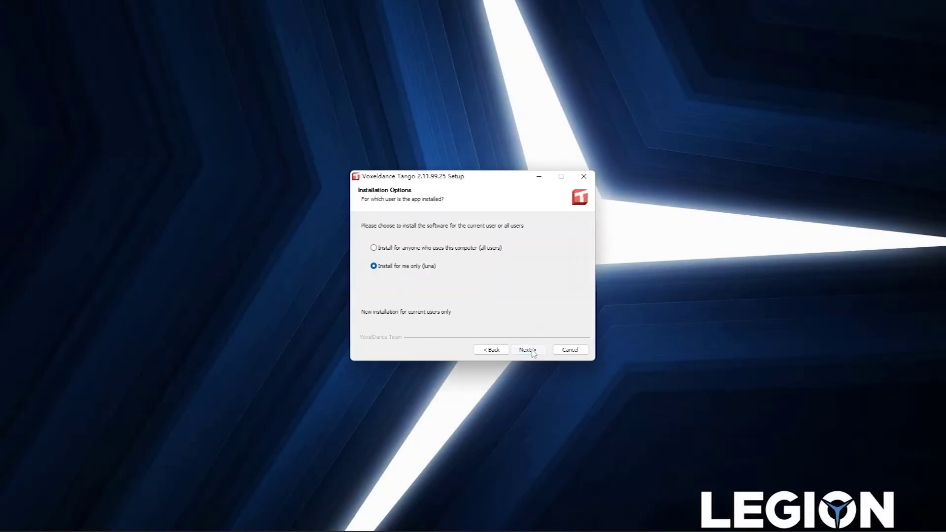
{"action": "left_click", "coordinate": [528, 350]}
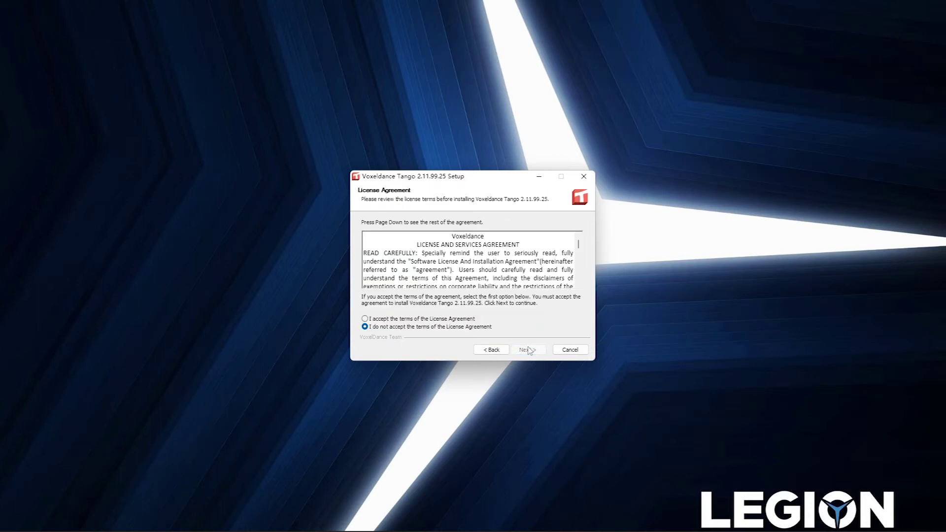
{"action": "left_click", "coordinate": [468, 319]}
{"action": "left_click", "coordinate": [528, 350]}
{"action": "left_click", "coordinate": [527, 353]}
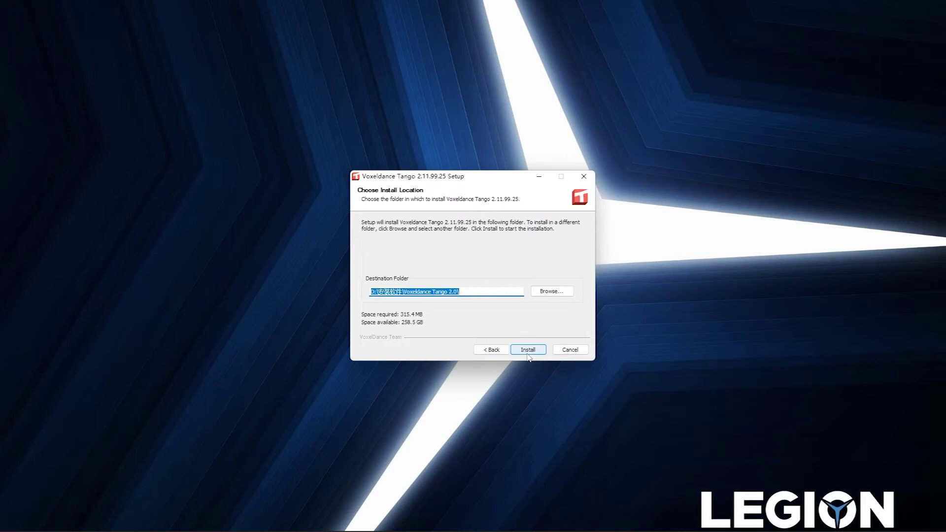
{"action": "left_click", "coordinate": [527, 351]}
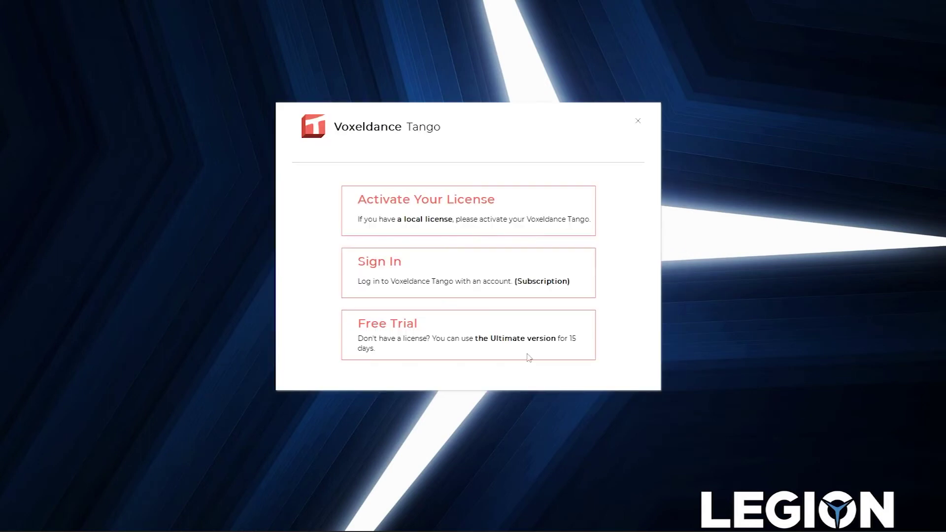
- Start the 15-day free trial and submit the registration details
{"action": "left_click", "coordinate": [548, 358]}
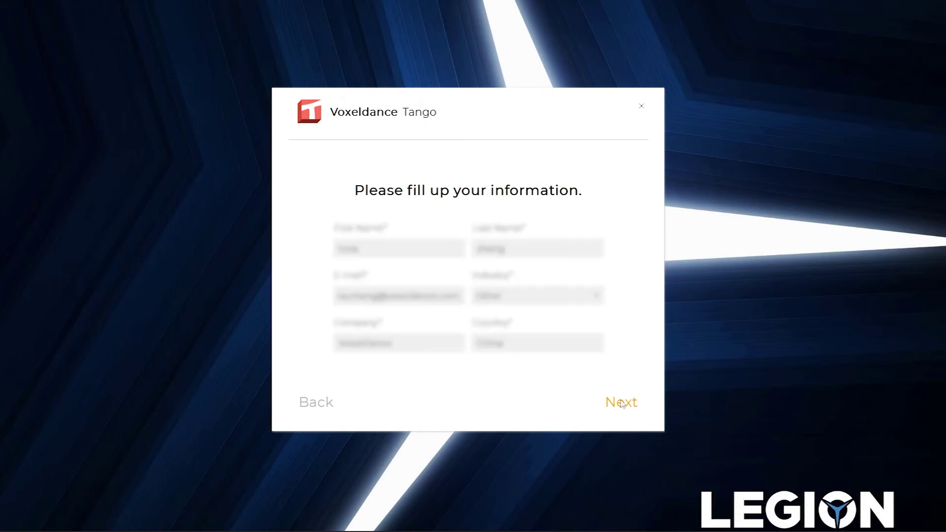
{"action": "left_click", "coordinate": [622, 403]}
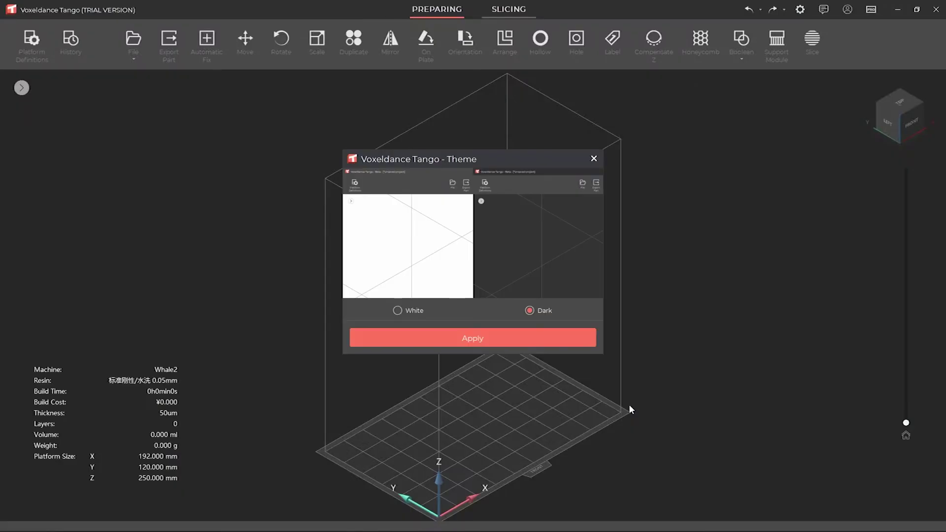
- Apply the Dark interface theme
{"action": "left_click", "coordinate": [514, 334]}
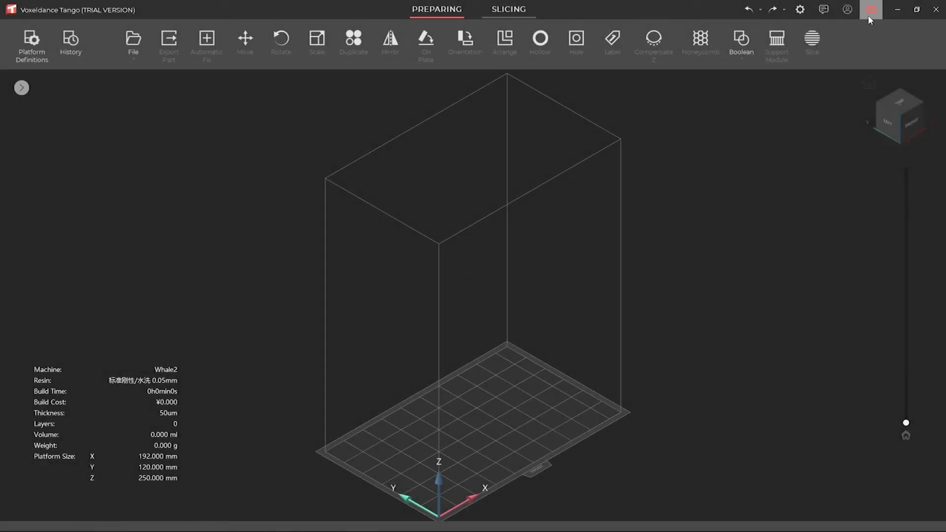
{"action": "left_click", "coordinate": [869, 16]}
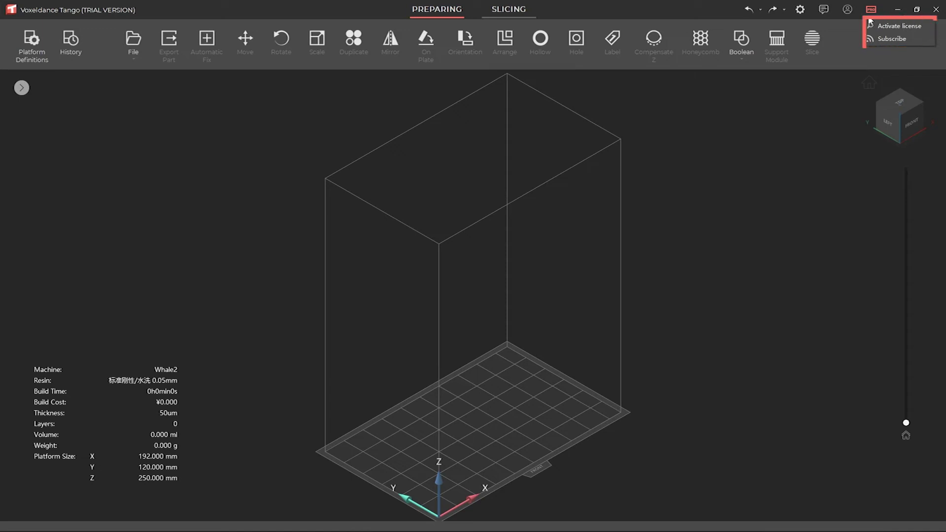
{"action": "left_click", "coordinate": [872, 26]}
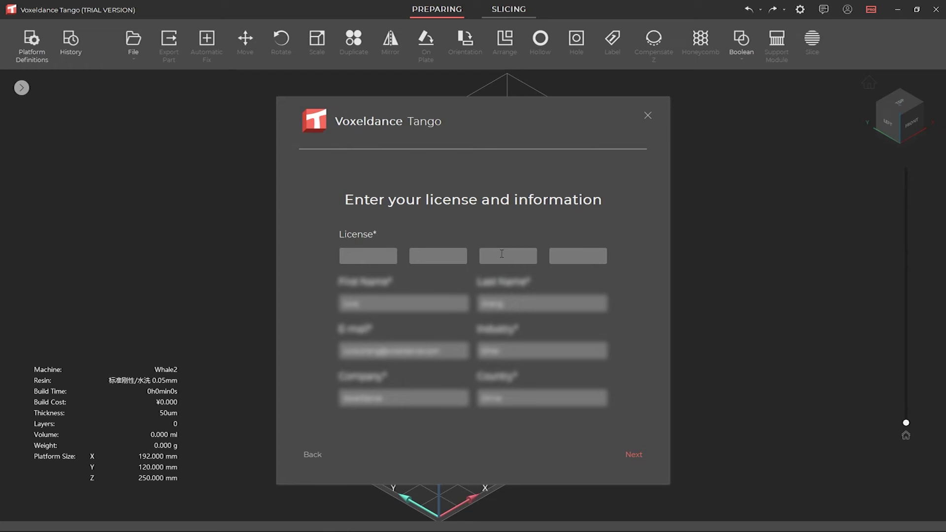
{"action": "left_click", "coordinate": [649, 116]}
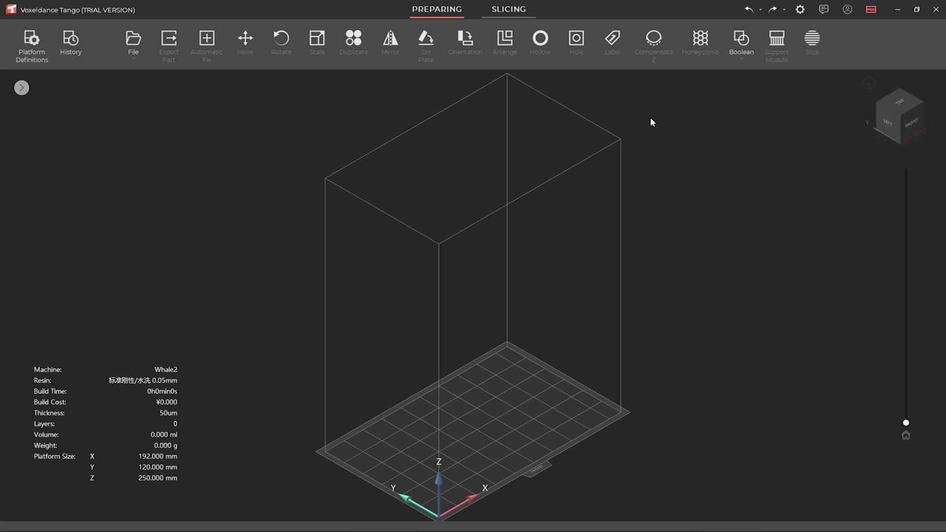
- Open PRO > Subscribe, look through the Register tab, then log in from the Login form
{"action": "left_click", "coordinate": [871, 10]}
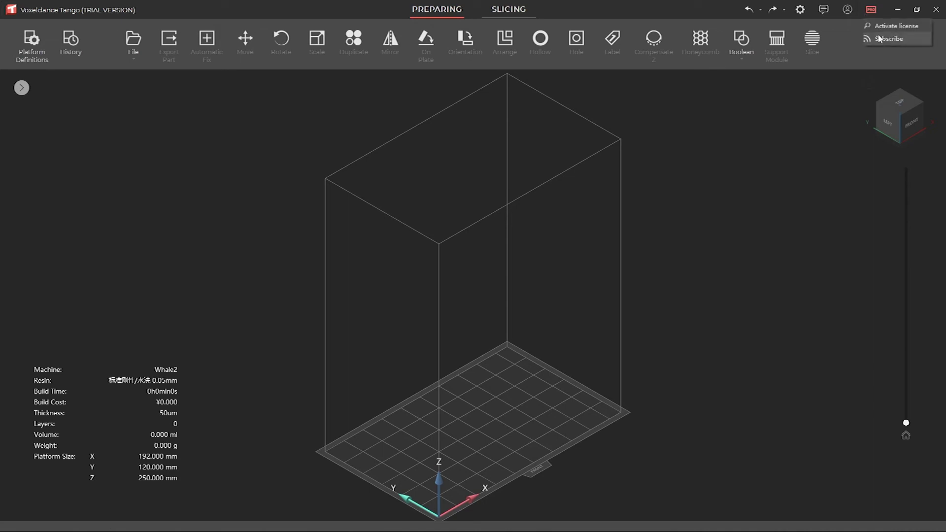
{"action": "left_click", "coordinate": [882, 40]}
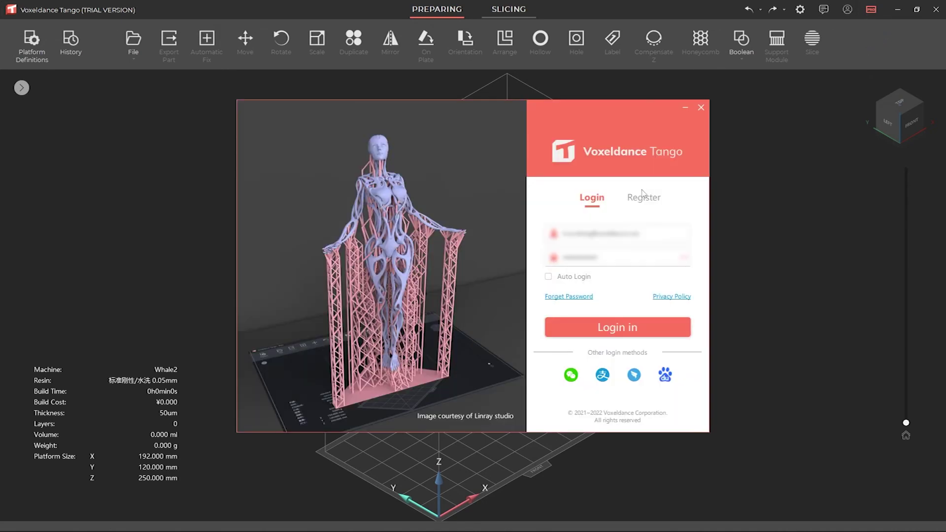
{"action": "left_click", "coordinate": [639, 198]}
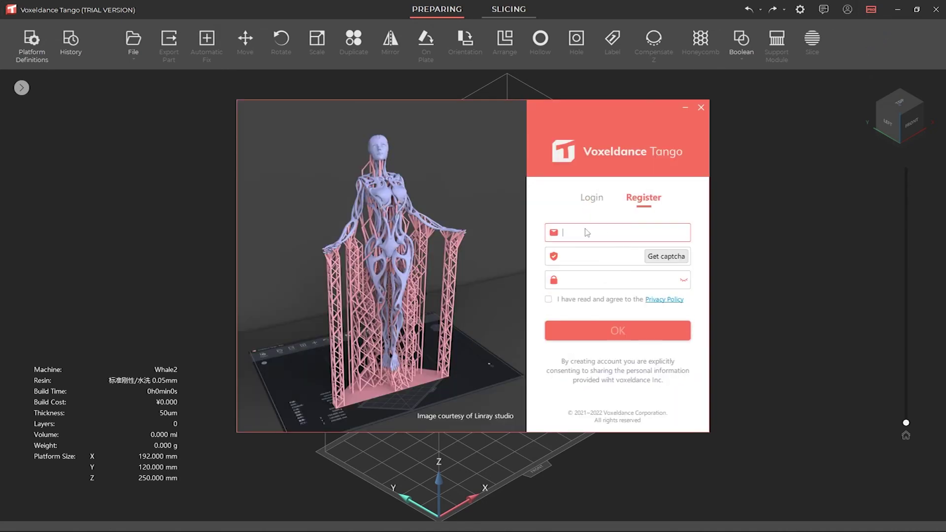
{"action": "left_click", "coordinate": [582, 255]}
{"action": "left_click", "coordinate": [574, 281]}
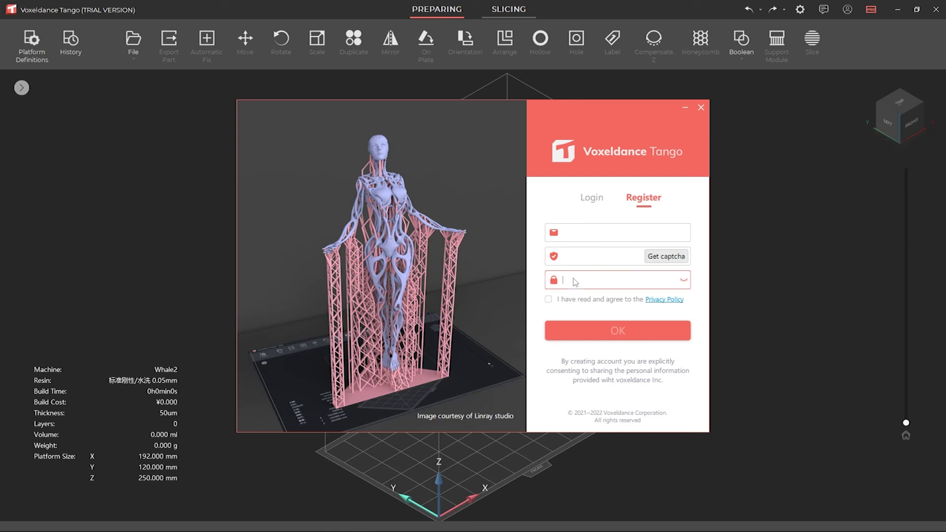
{"action": "left_click", "coordinate": [547, 299]}
{"action": "left_click", "coordinate": [595, 206]}
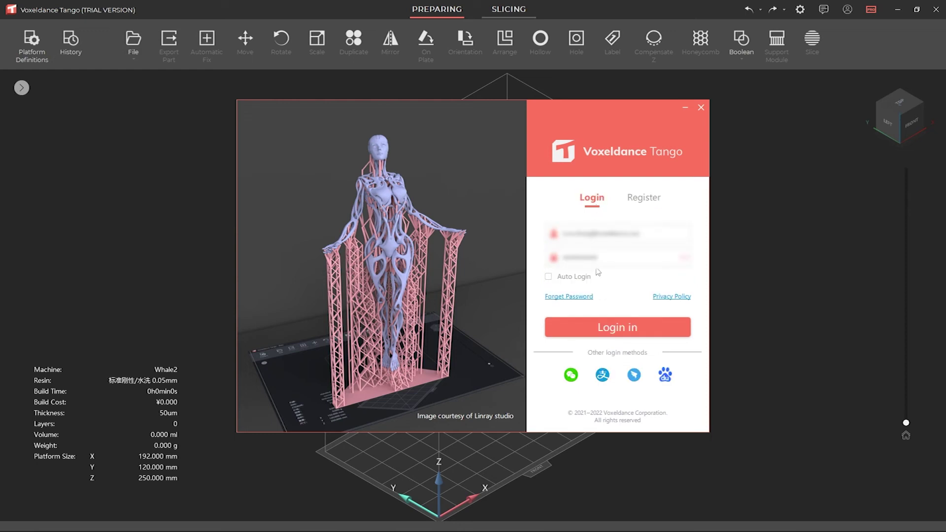
{"action": "left_click", "coordinate": [601, 332]}
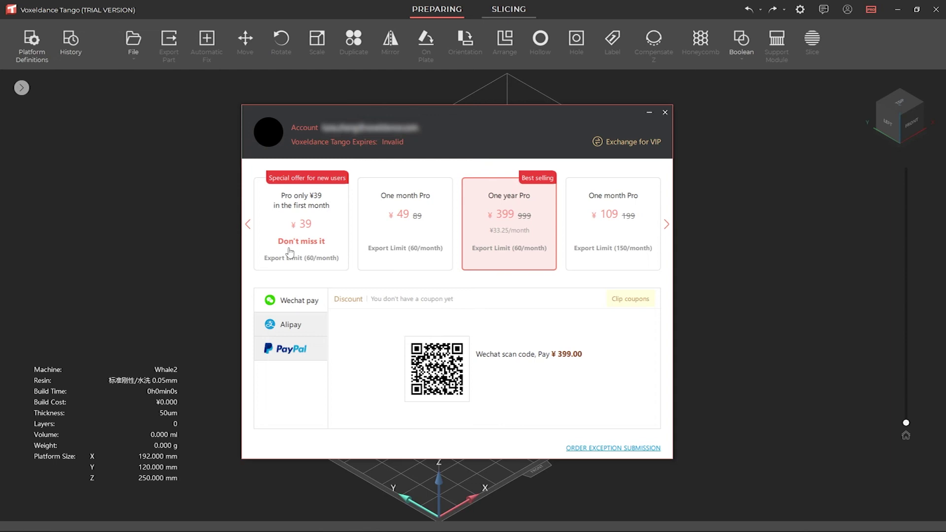
- Switch payment to PayPal, select the $72 One year Pro plan, and open the coupon box
{"action": "left_click", "coordinate": [311, 353]}
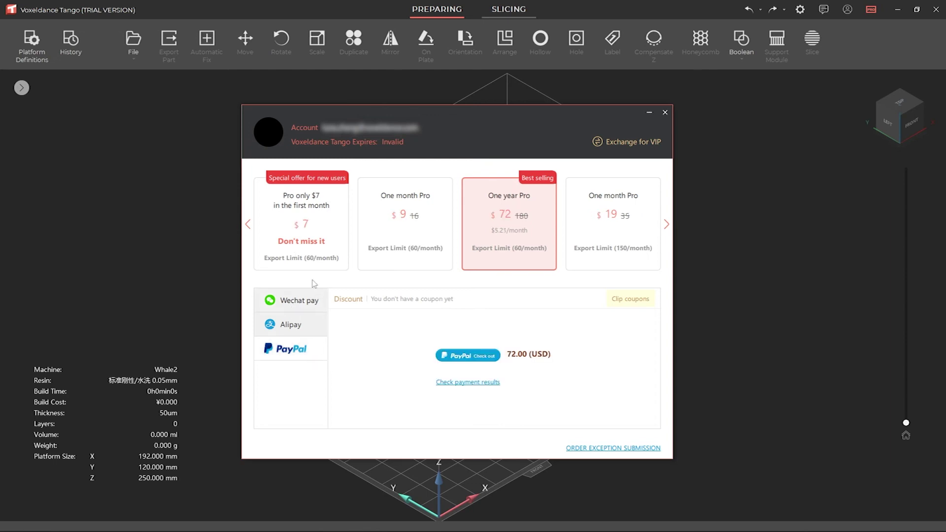
{"action": "left_click", "coordinate": [666, 225]}
{"action": "left_click", "coordinate": [666, 224]}
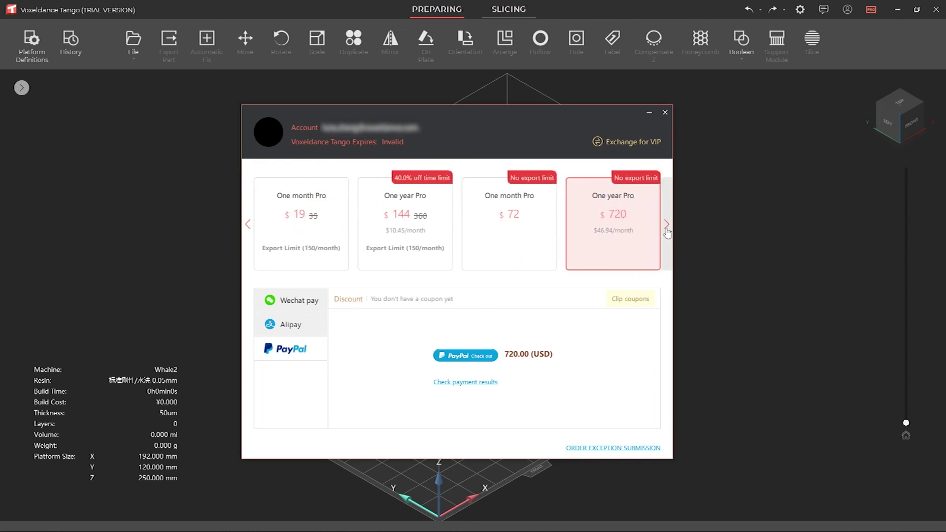
{"action": "left_click", "coordinate": [247, 225]}
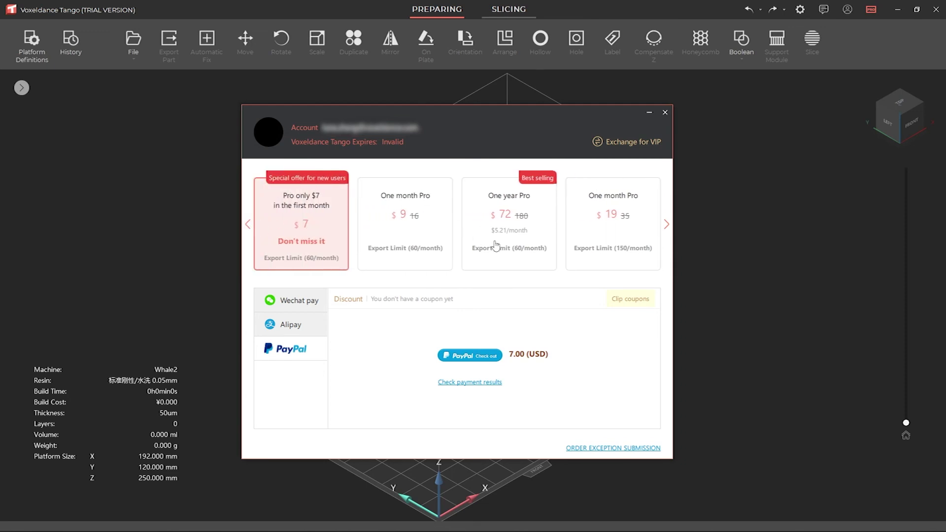
{"action": "left_click", "coordinate": [496, 244]}
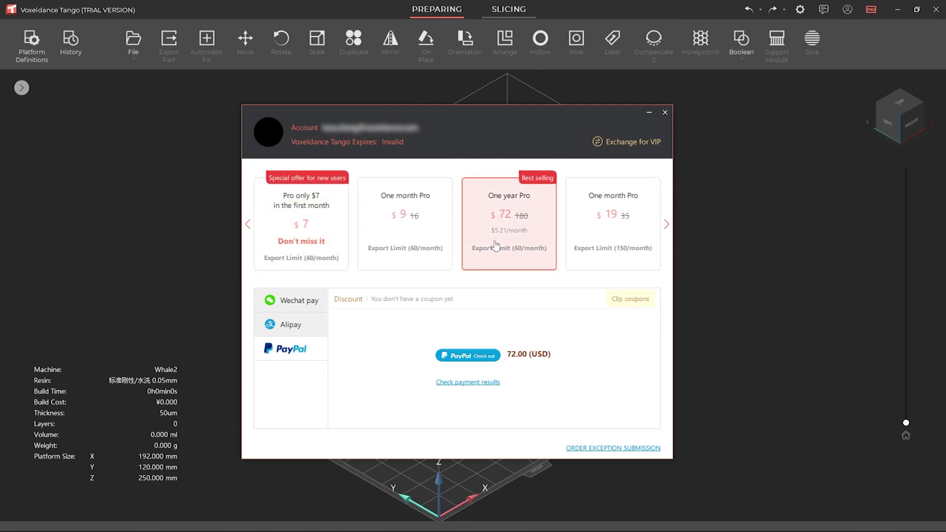
{"action": "left_click", "coordinate": [619, 302]}
- Start PayPal checkout for 72.00 USD, then open the order exception Payment Support form
{"action": "left_click", "coordinate": [475, 356]}
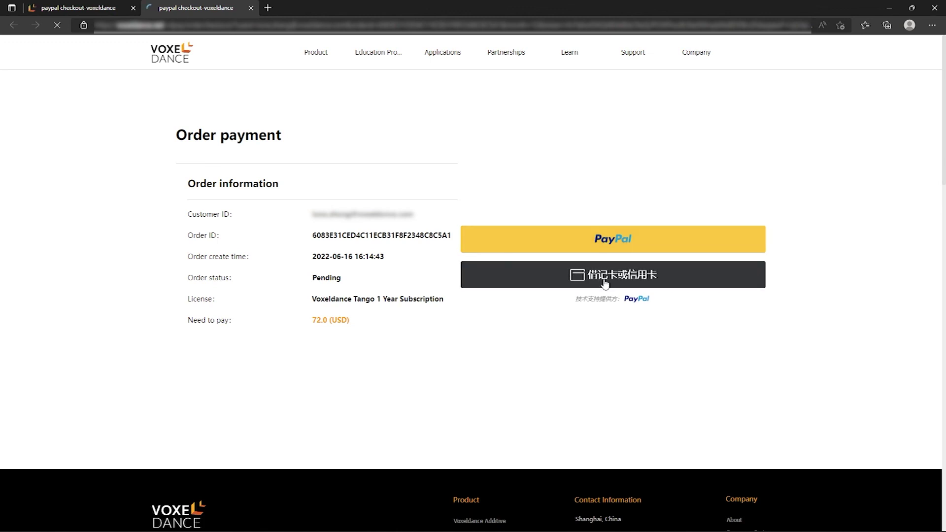
{"action": "key", "text": "alt+Tab"}
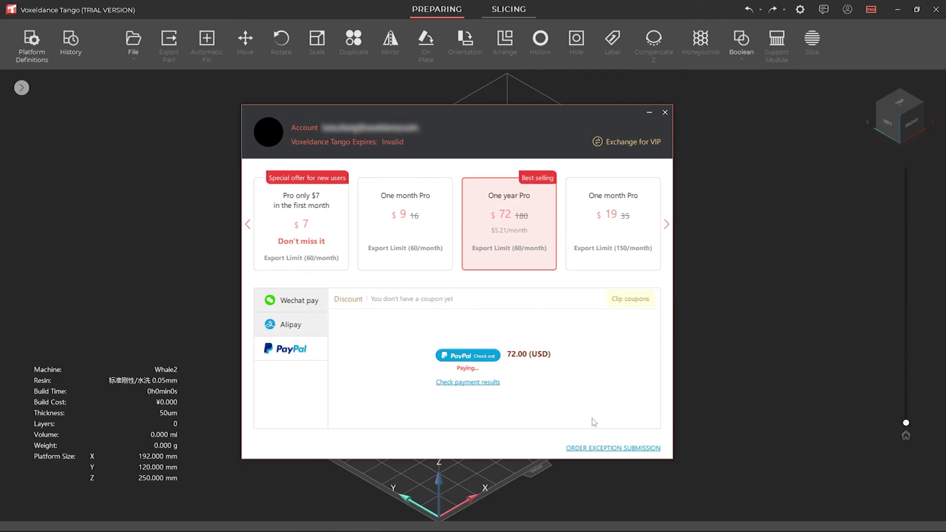
{"action": "left_click", "coordinate": [620, 448]}
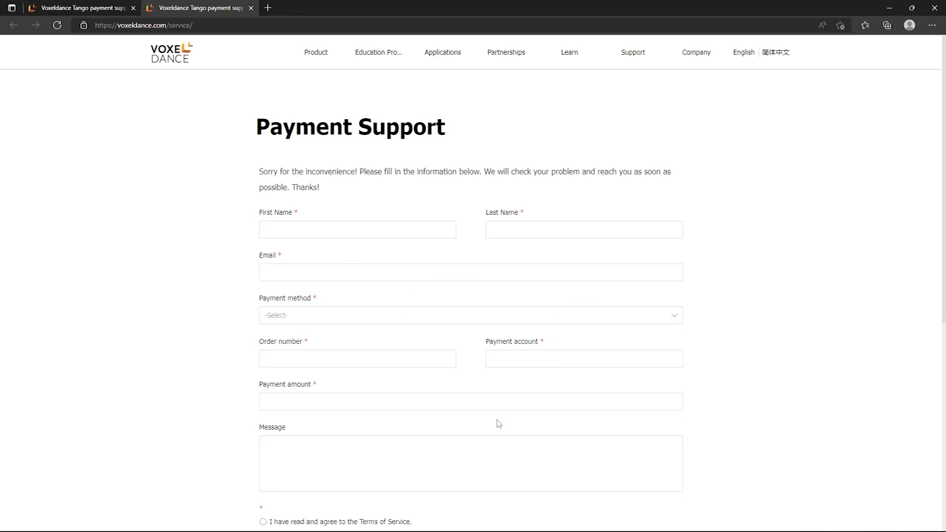
{"action": "scroll", "coordinate": [498, 422], "scroll_direction": "down", "scroll_amount": 3}
{"action": "scroll", "coordinate": [498, 422], "scroll_direction": "up", "scroll_amount": 3}
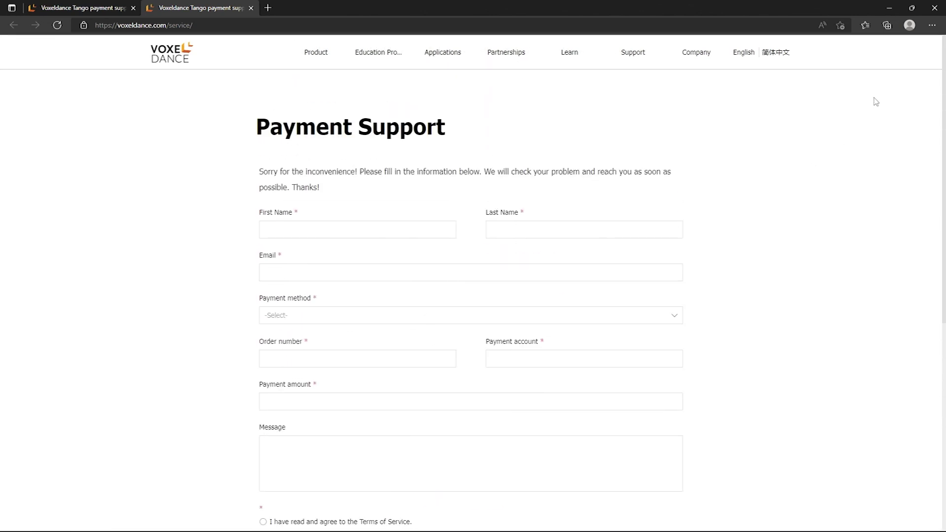